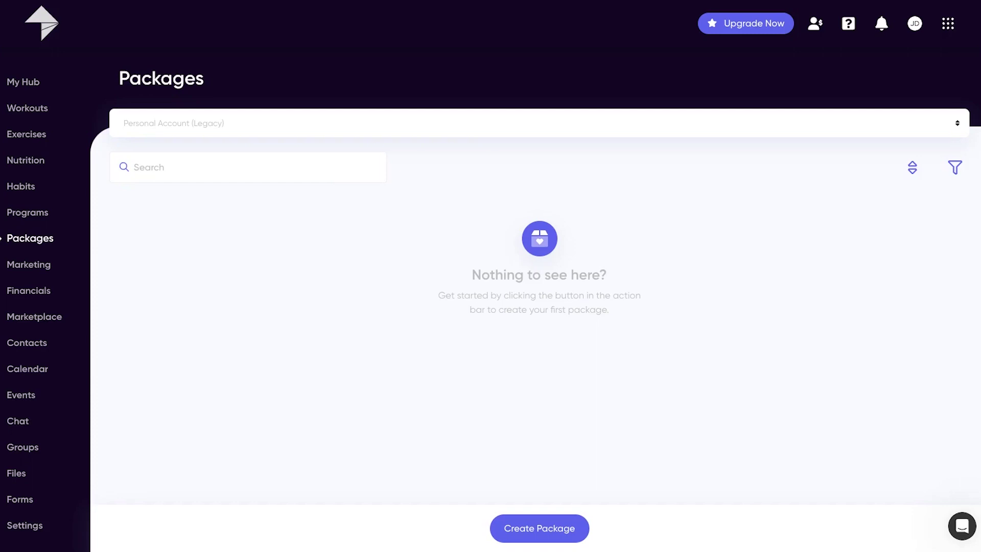
Step: Start a new package 'Summer Shred Challenge' with short and long descriptions and a welcome-email web link
left_click(538, 530)
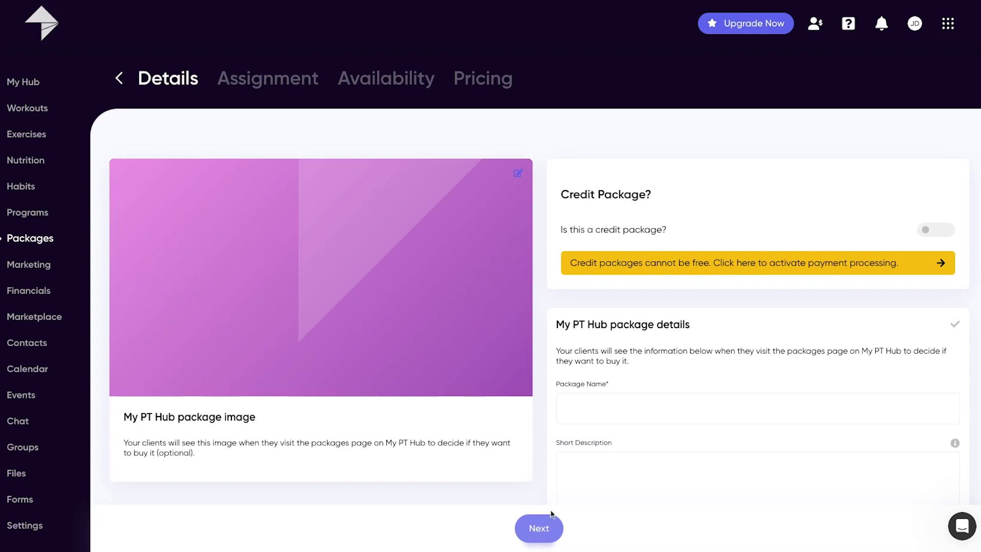
left_click(615, 418)
scroll(614, 417, "down", 1)
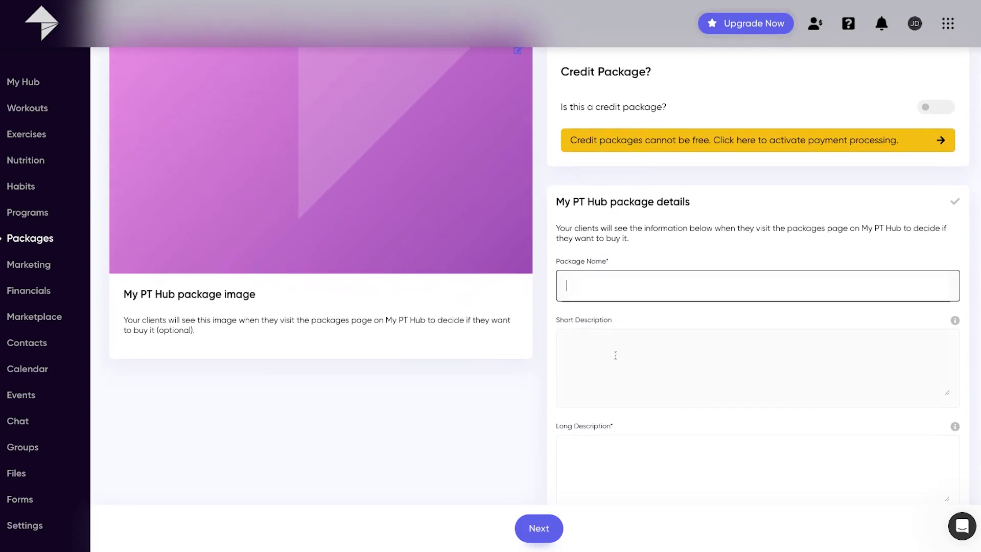
left_click(615, 346)
scroll(616, 346, "down", 2)
left_click(614, 350)
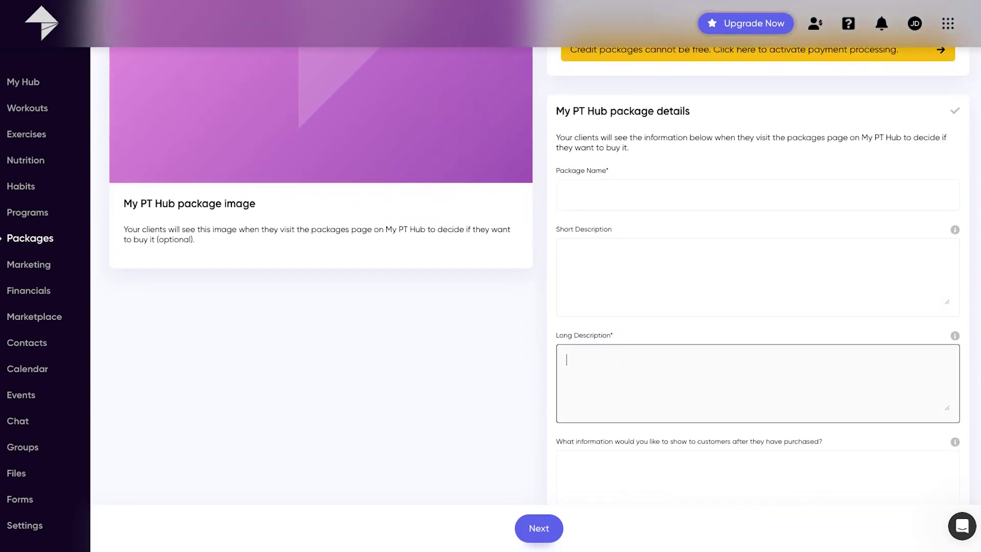
scroll(615, 342, "down", 6)
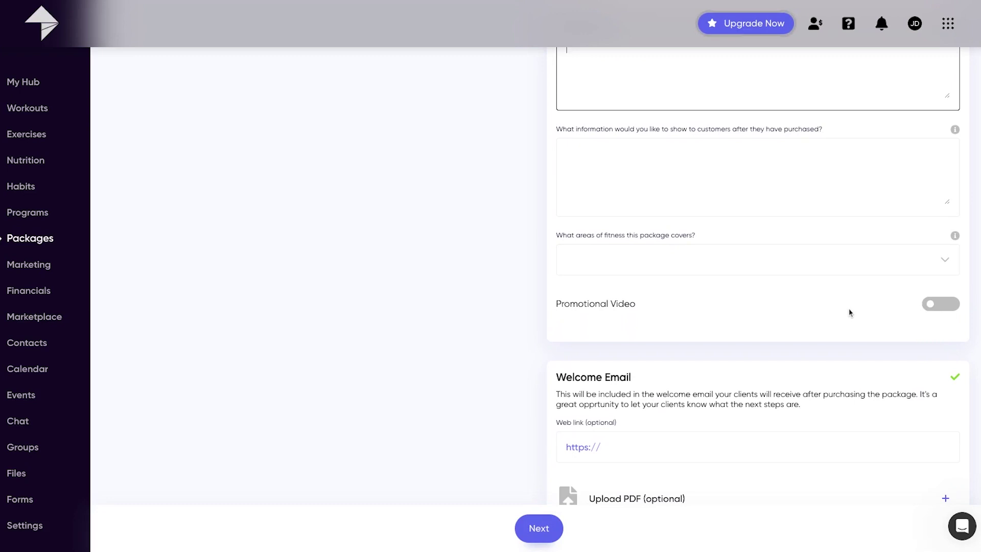
scroll(845, 313, "down", 1)
left_click(736, 394)
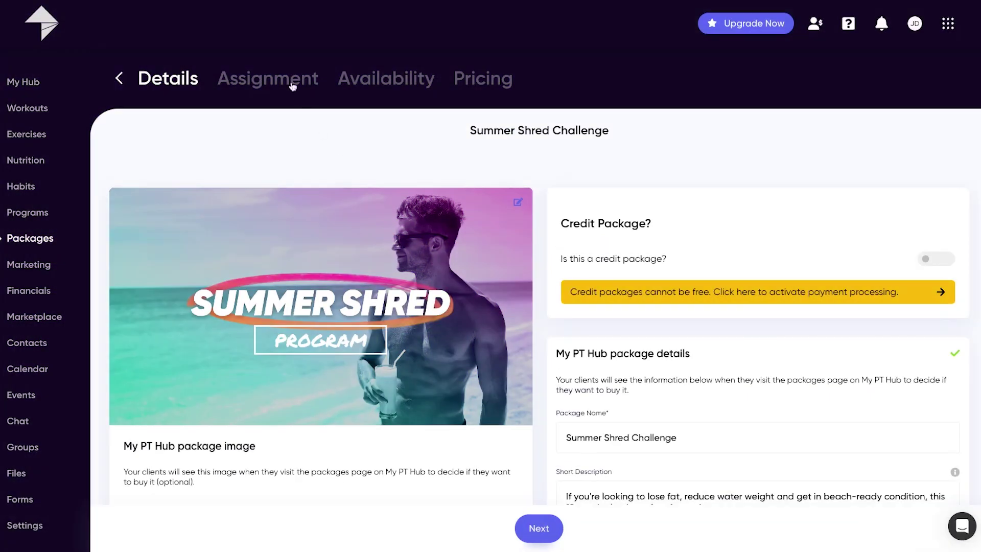
Step: Assign 17 workouts, the Meal Plan One nutrition plan and the Fat Loss Clients group to the package
left_click(292, 86)
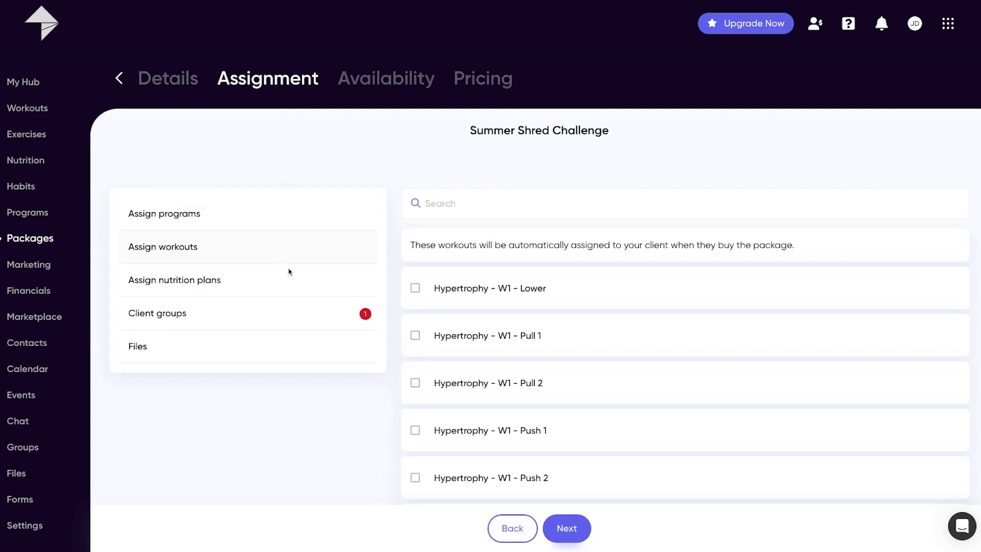
left_click(291, 288)
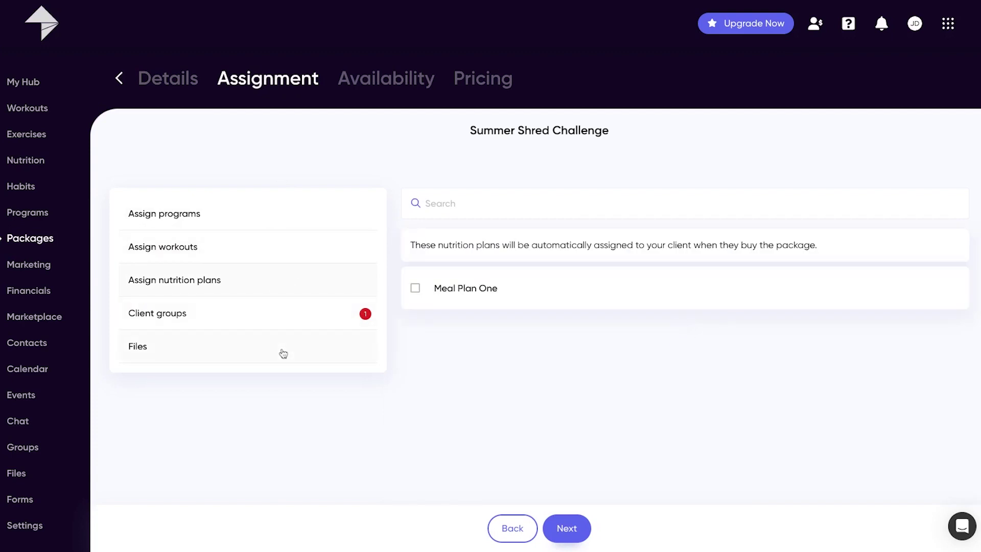
left_click(285, 318)
Step: Keep the package's visibility set to Public on the Availability step
left_click(416, 83)
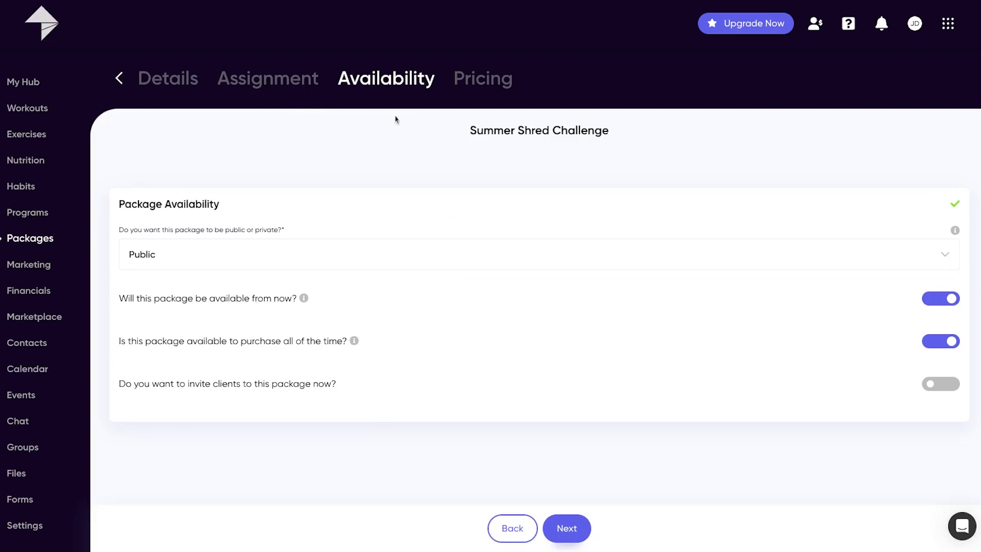
left_click(311, 256)
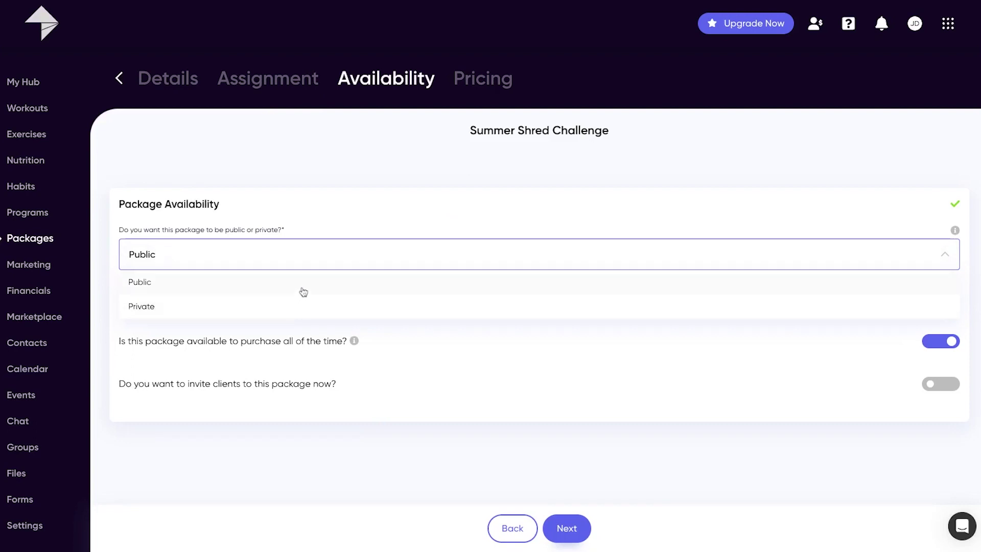
left_click(317, 248)
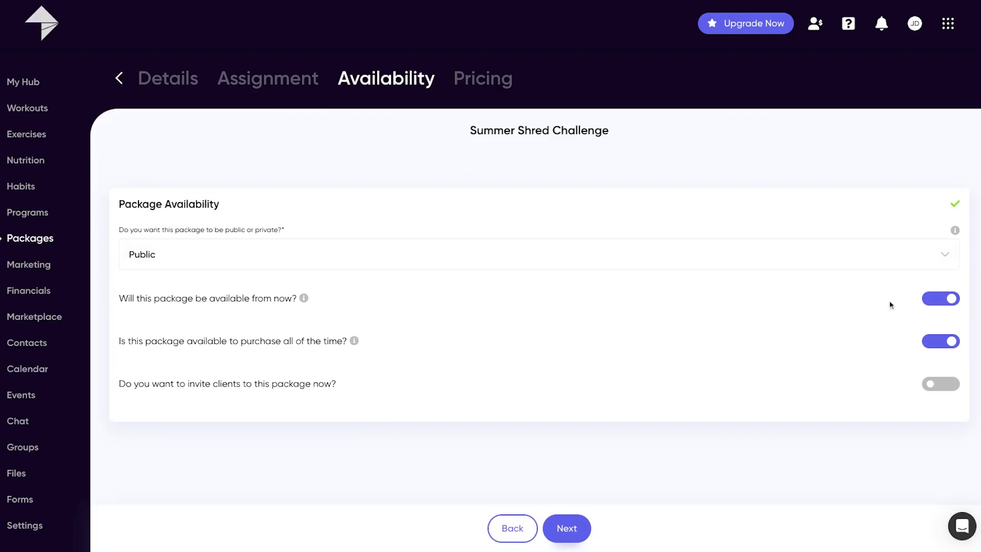
Step: Leave the package available from now and all the time, with client invitations off
left_click(938, 303)
left_click(949, 304)
left_click(941, 346)
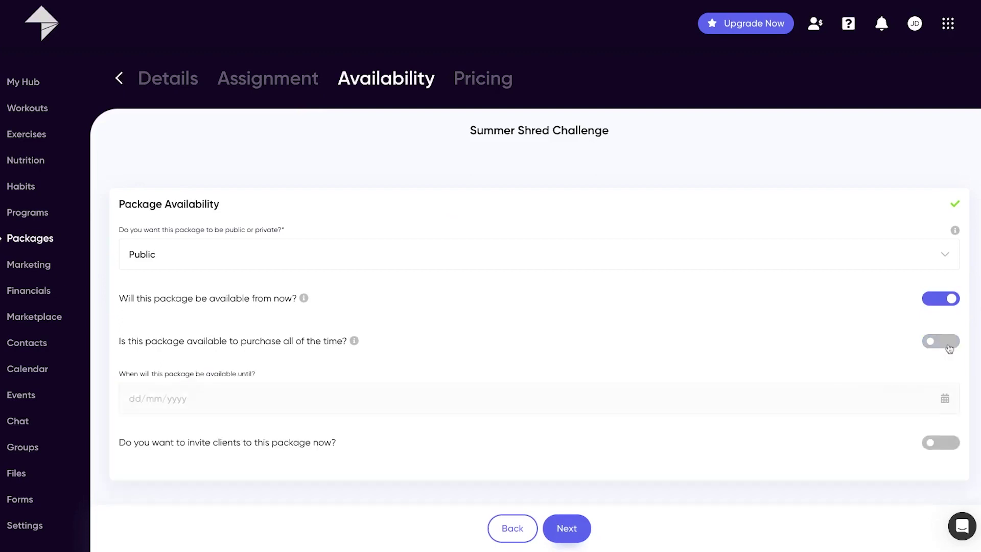
left_click(946, 343)
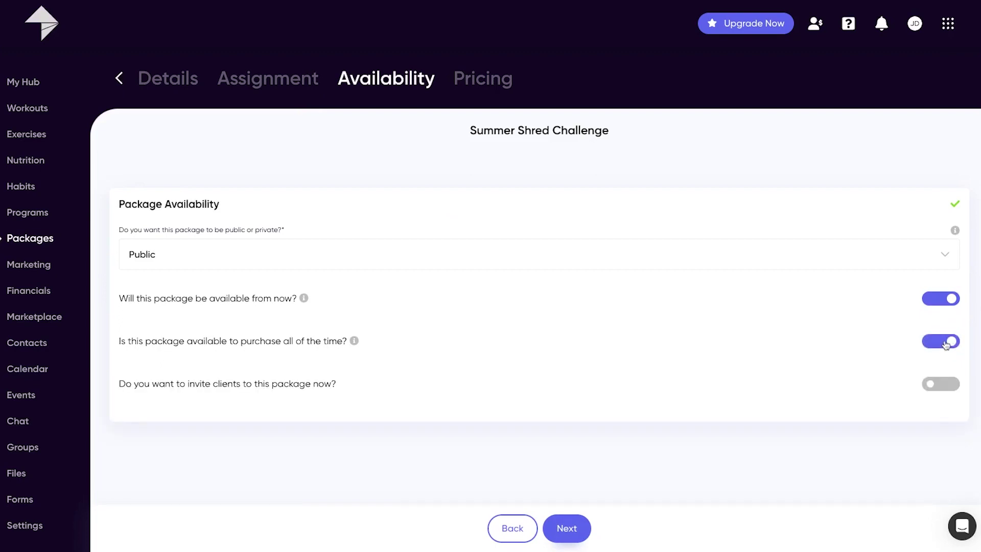
left_click(950, 388)
scroll(881, 394, "down", 1)
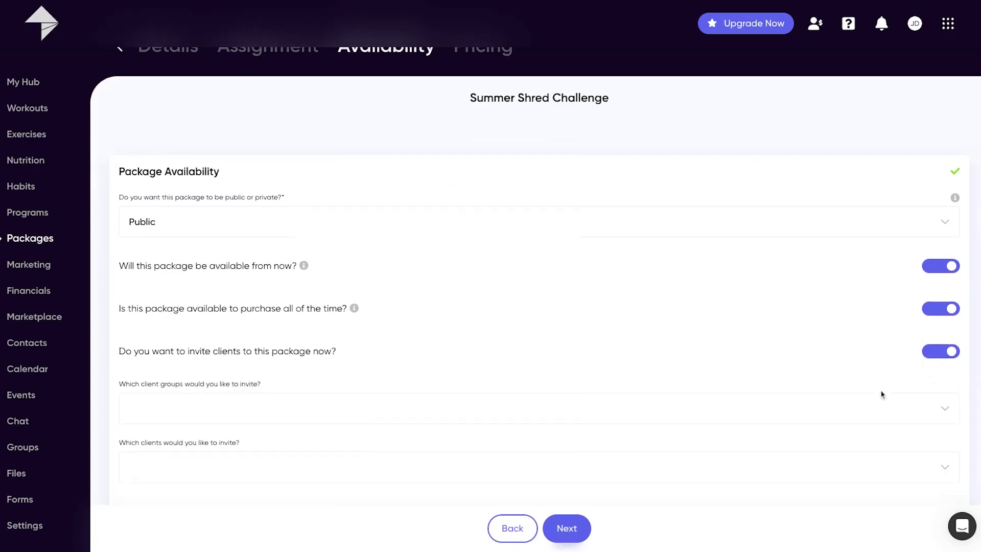
left_click(926, 346)
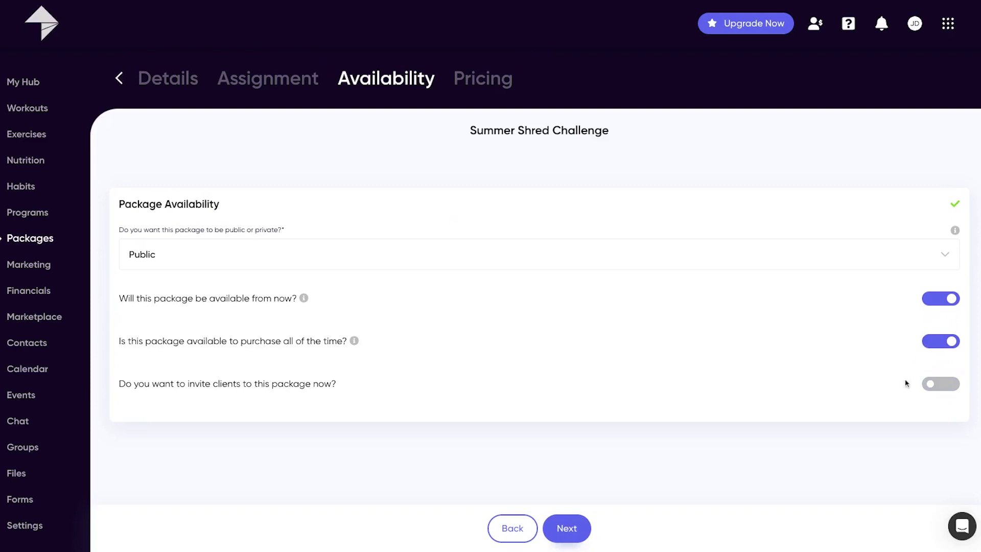
Step: Move on to the package's Pricing step
left_click(567, 528)
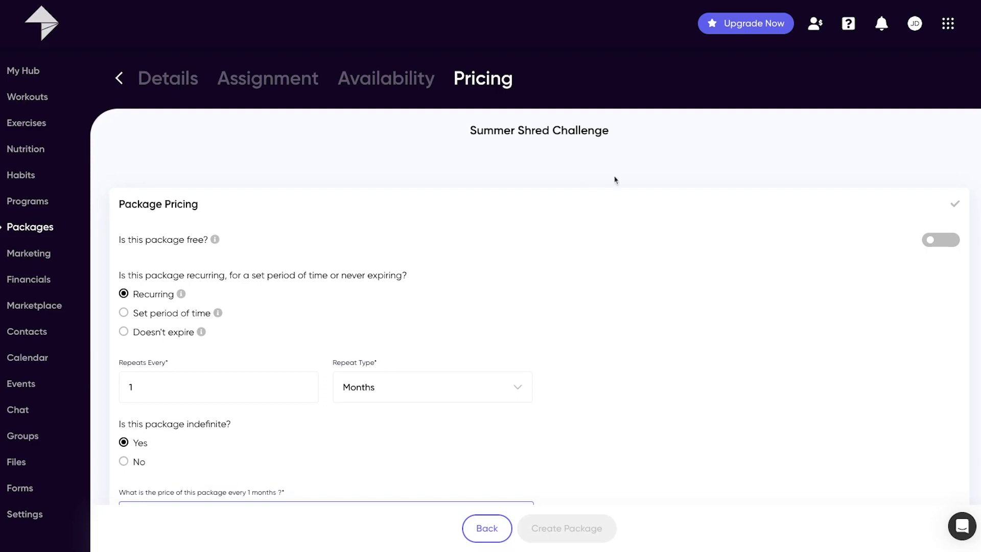
Step: Keep the package paid, recurring every 1 month indefinitely, rather than free
left_click(948, 241)
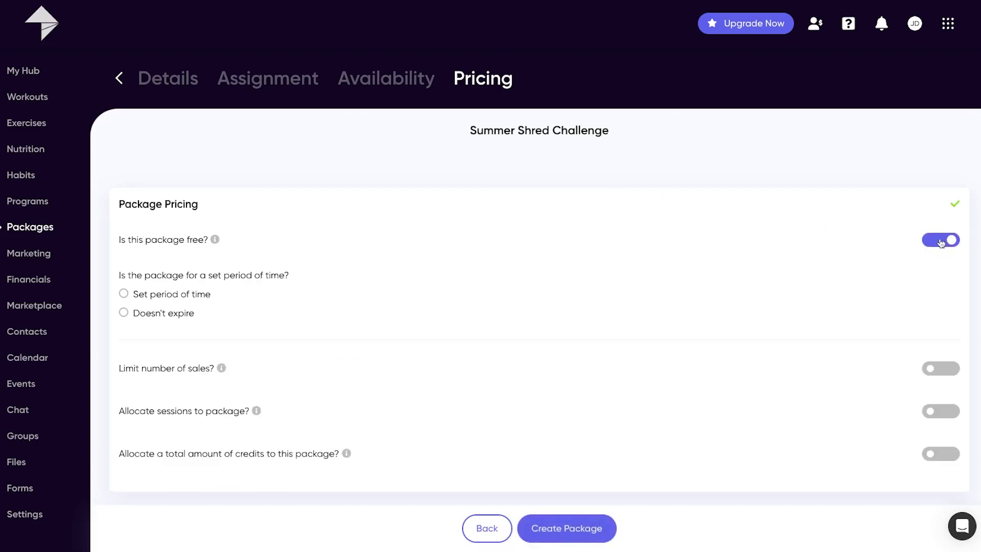
left_click(948, 241)
scroll(710, 250, "down", 3)
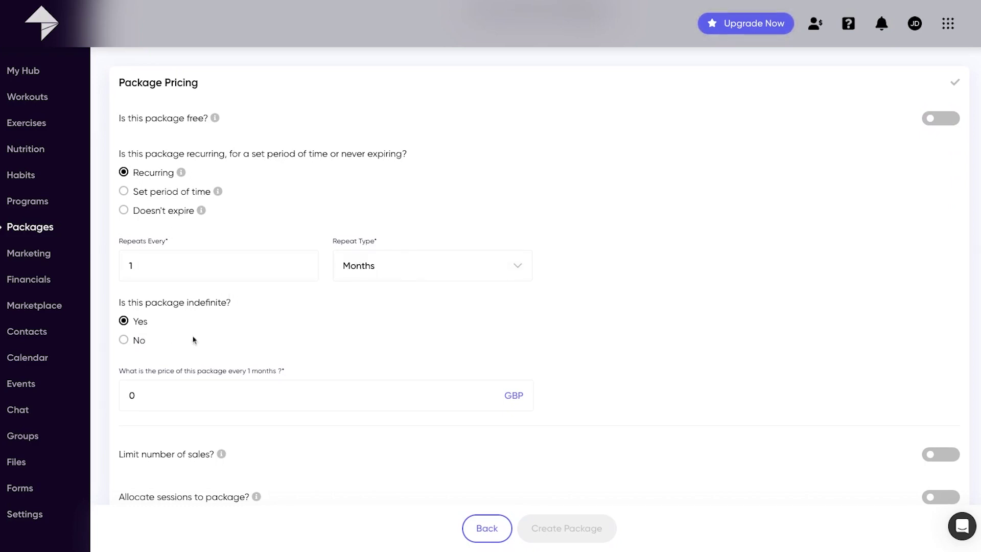
scroll(385, 314, "down", 1)
scroll(384, 315, "down", 1)
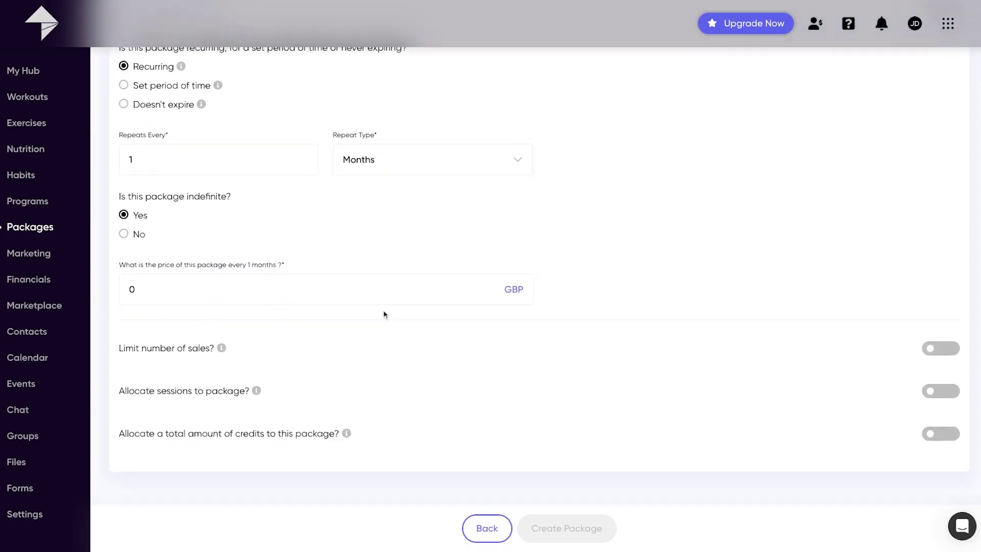
Step: Leave the sales limit, sessions and credits off, and enter the 50 GBP monthly price
left_click(951, 349)
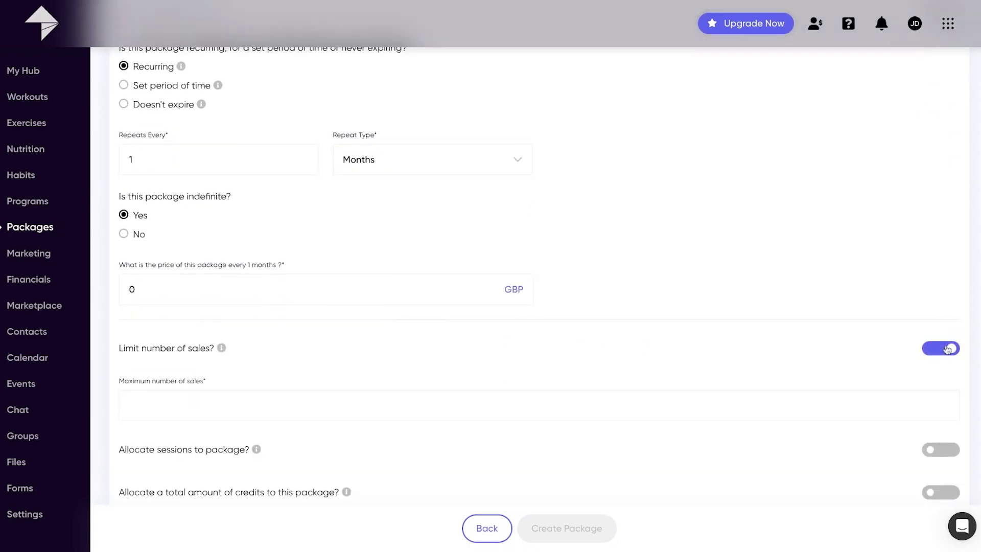
left_click(934, 350)
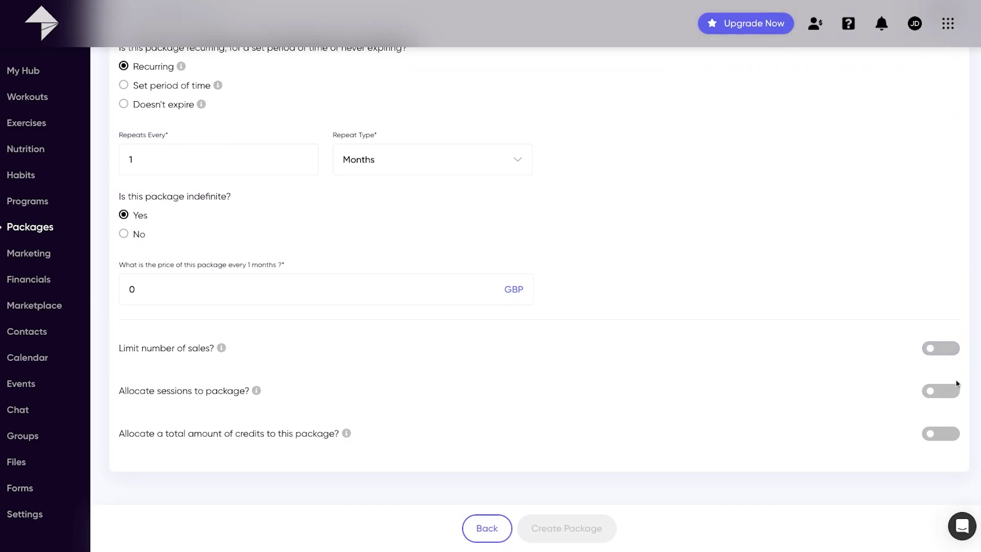
left_click(949, 393)
left_click(934, 395)
left_click(952, 437)
left_click(938, 440)
left_click(133, 291)
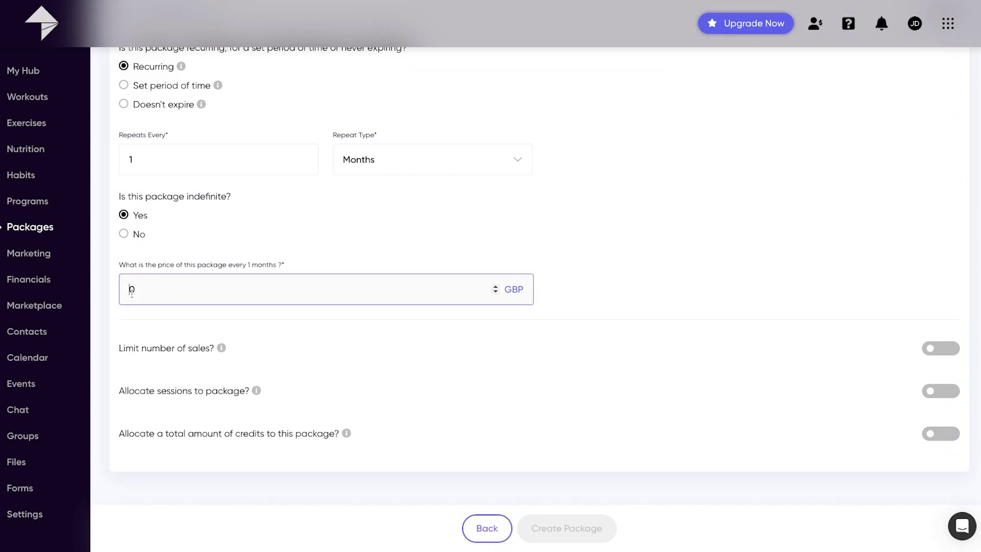
type("5")
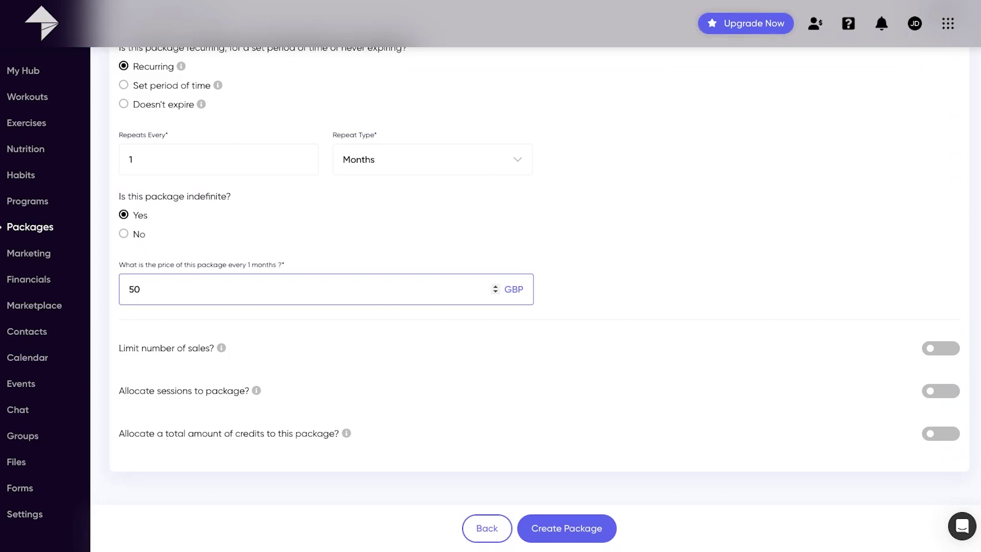
Step: Save the Summer Shred Challenge package and get its share link from the row's actions menu
left_click(564, 527)
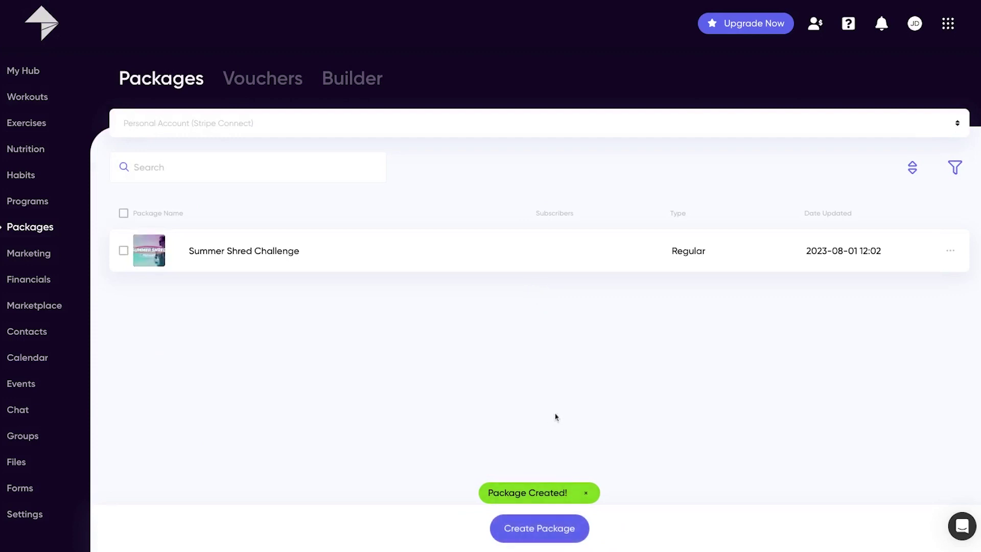
left_click(950, 251)
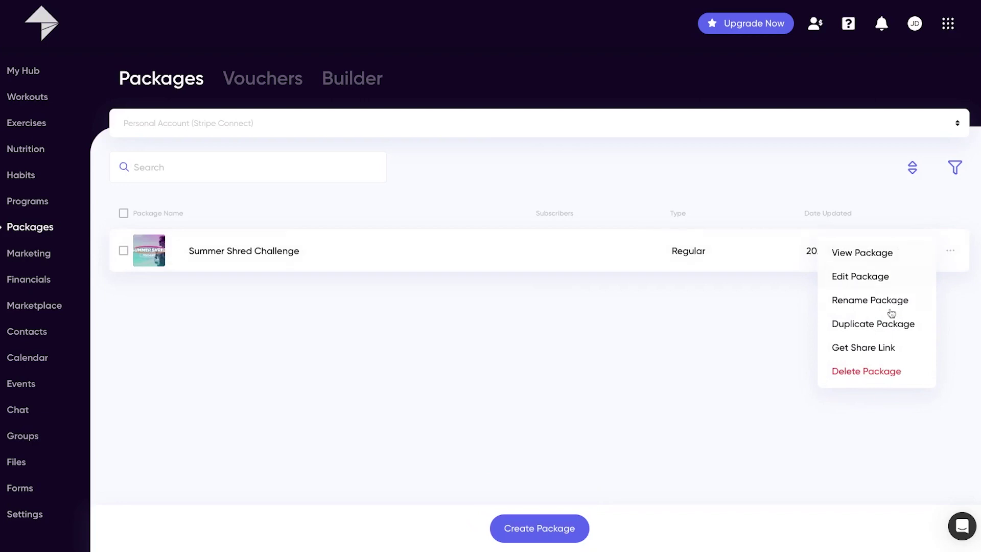
left_click(885, 353)
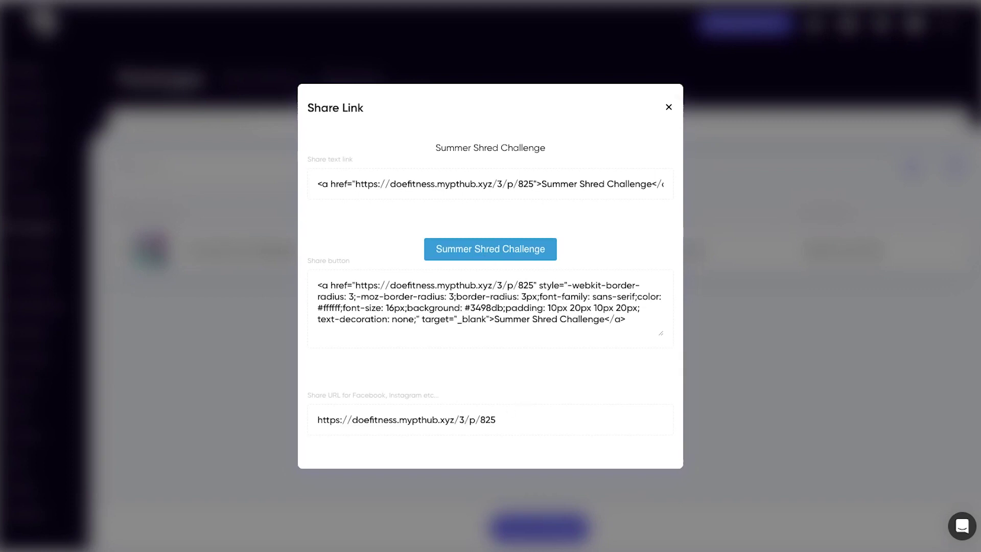
left_click(739, 313)
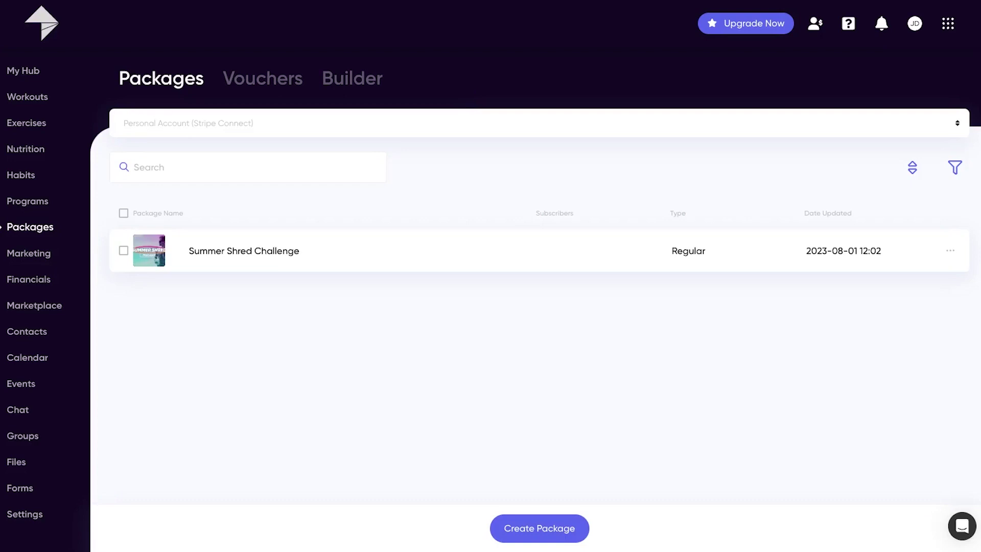
Step: Create voucher code FREE with a 100% percentage discount and Forever duration
left_click(276, 82)
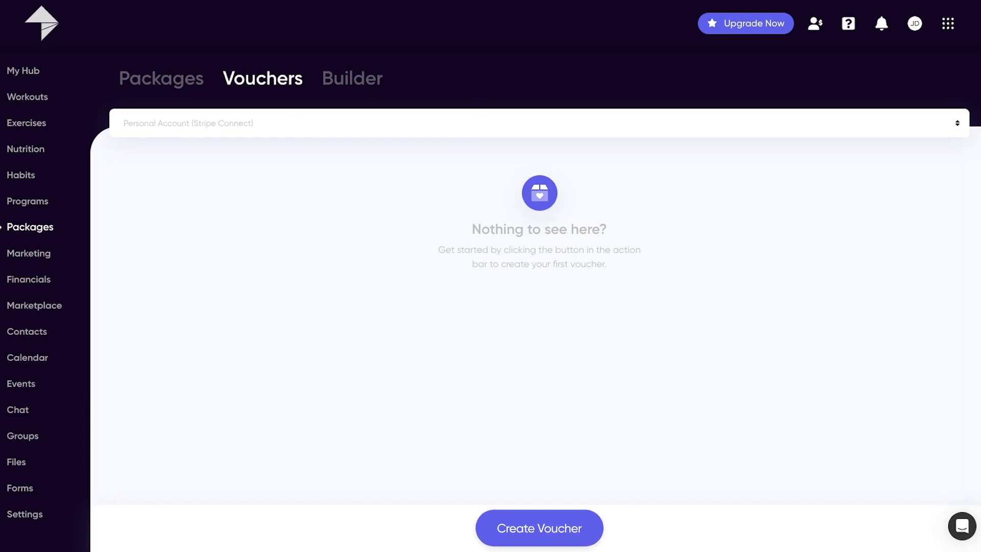
left_click(581, 539)
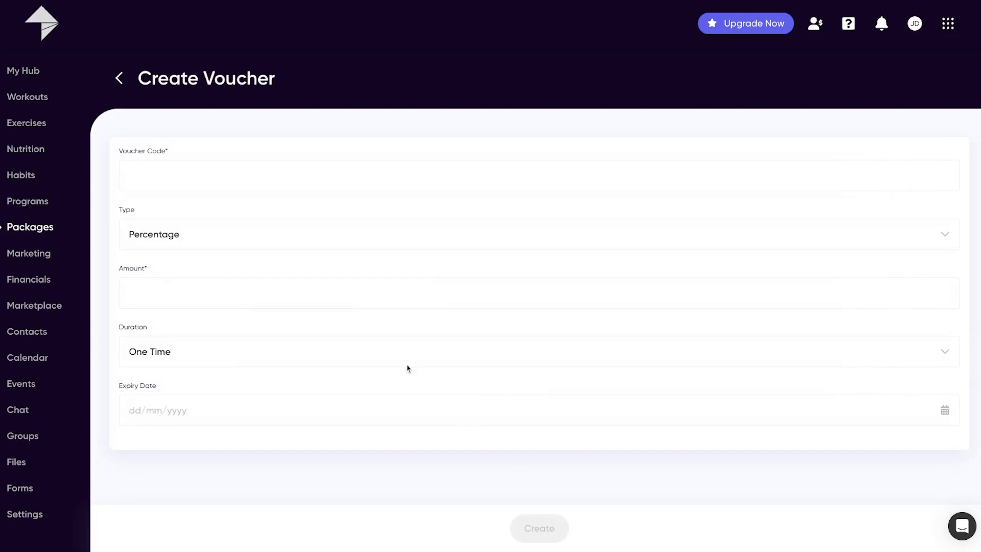
left_click(304, 173)
type("FREE")
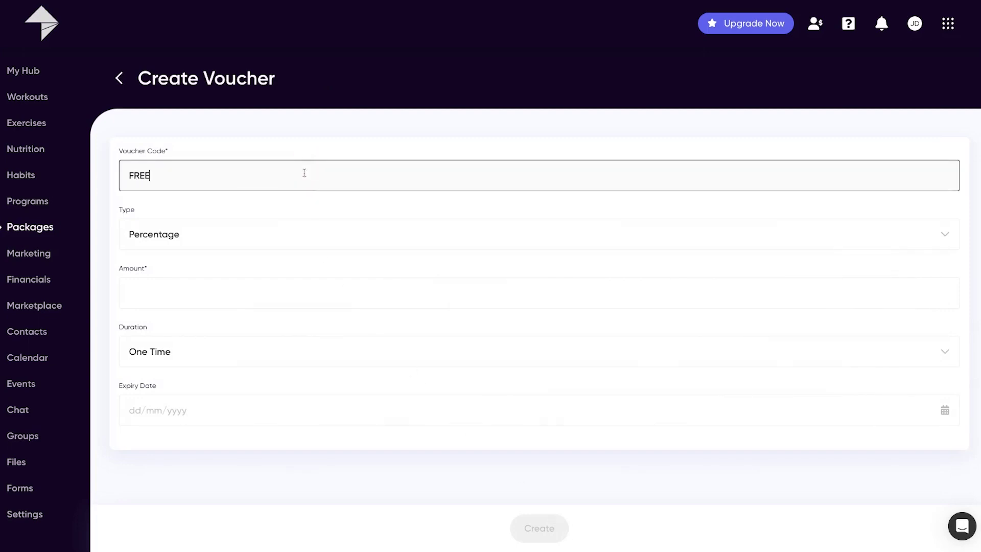
left_click(301, 234)
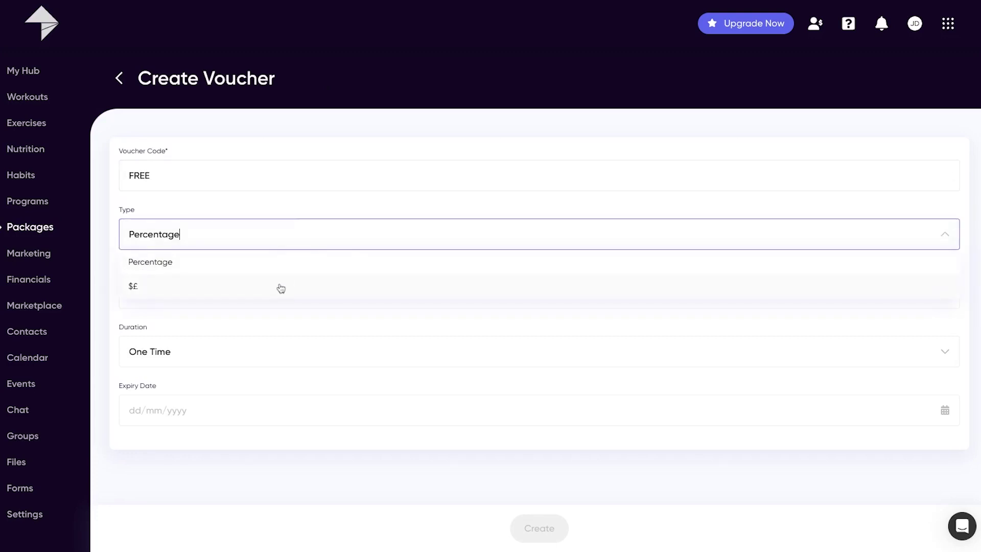
left_click(274, 264)
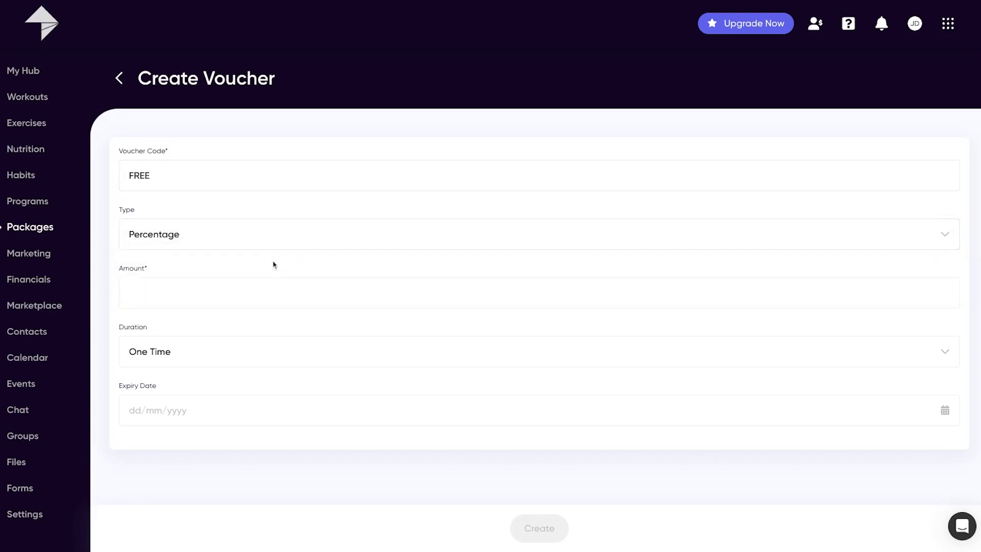
left_click(219, 295)
type("100")
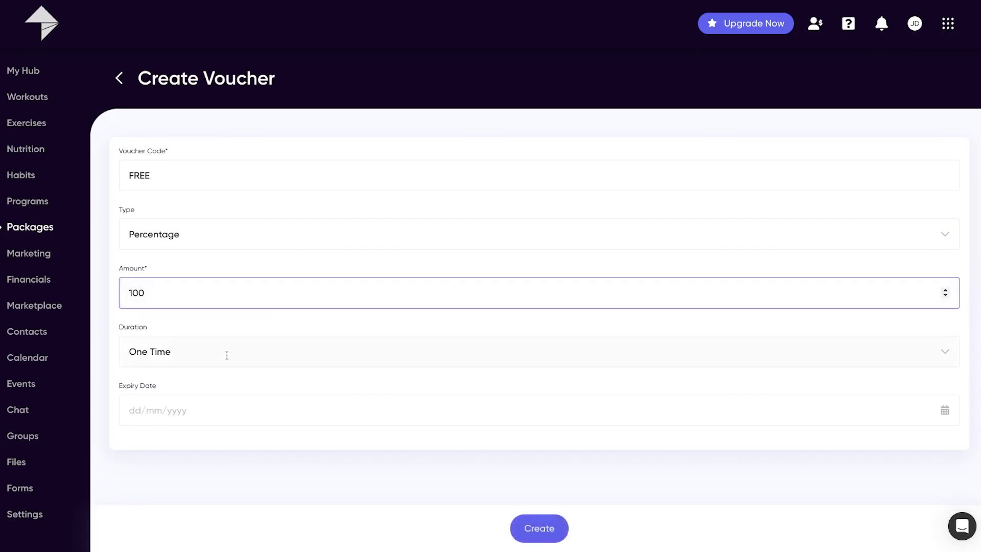
left_click(227, 354)
left_click(187, 405)
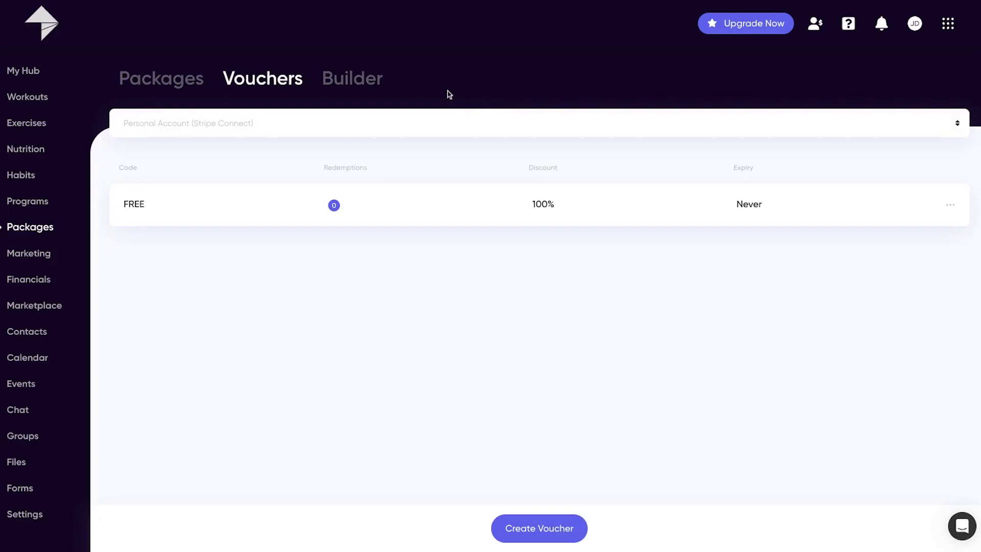
Step: Generate a Builder package for male Online Coaching clients aged 26-40, sold one-off for 60 GBP
left_click(365, 83)
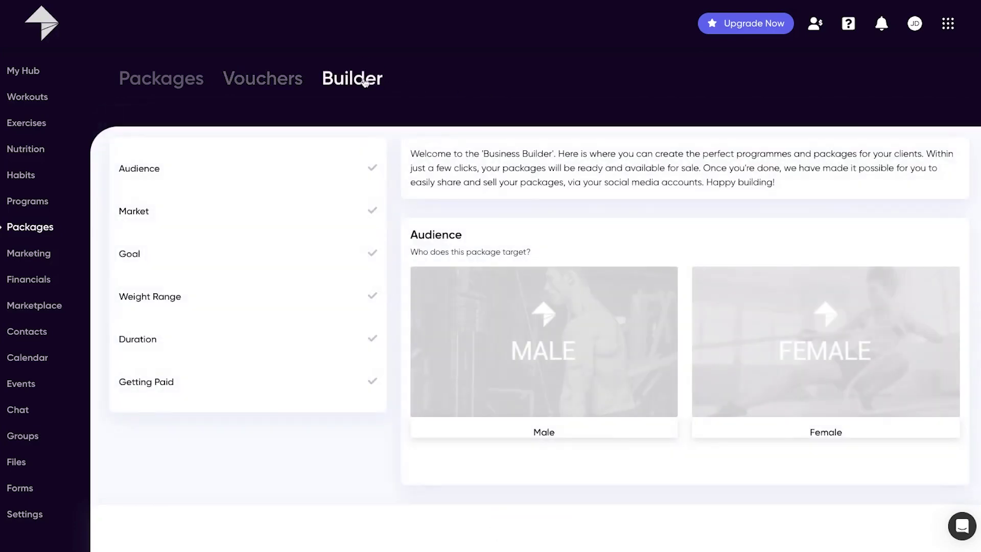
scroll(397, 213, "down", 3)
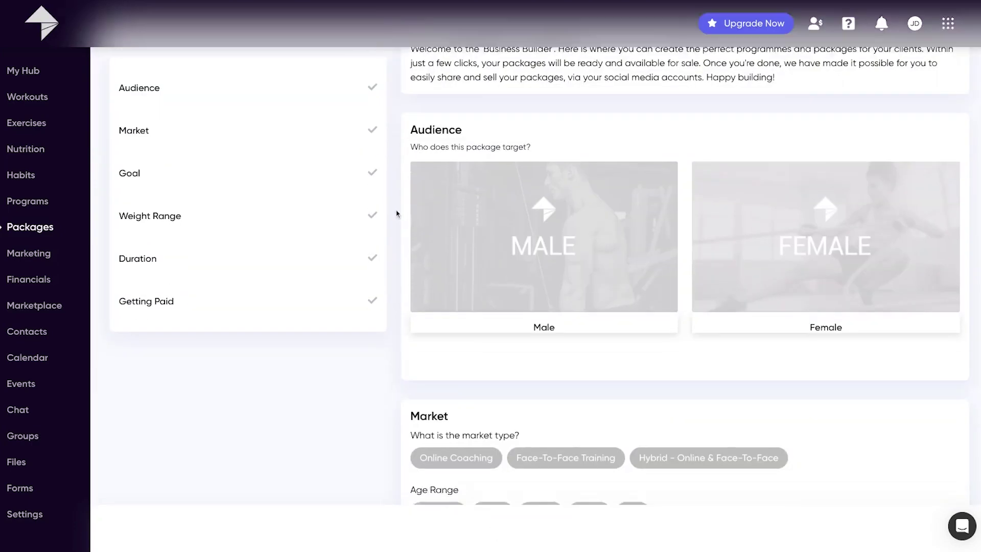
left_click(487, 222)
scroll(399, 248, "down", 3)
left_click(454, 254)
left_click(530, 309)
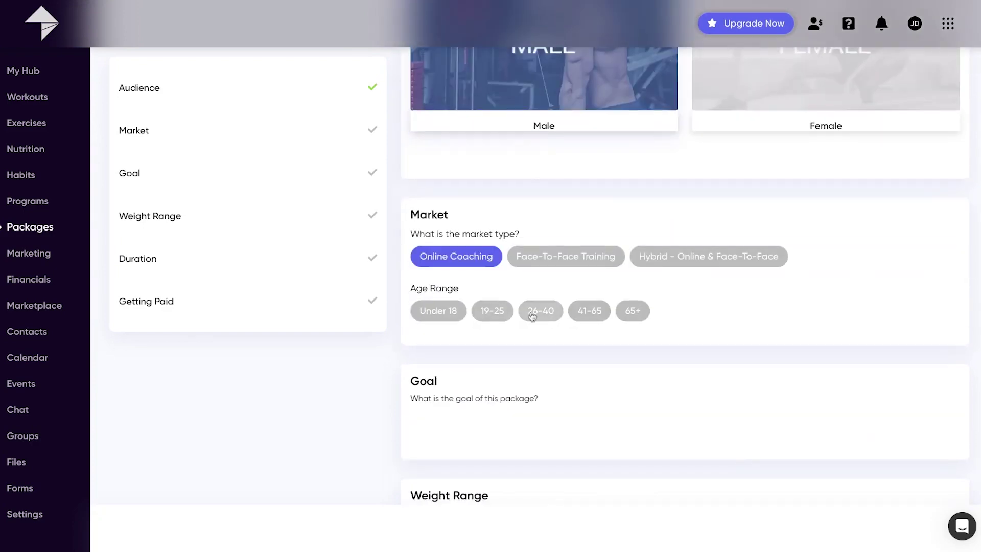
scroll(400, 361, "down", 10)
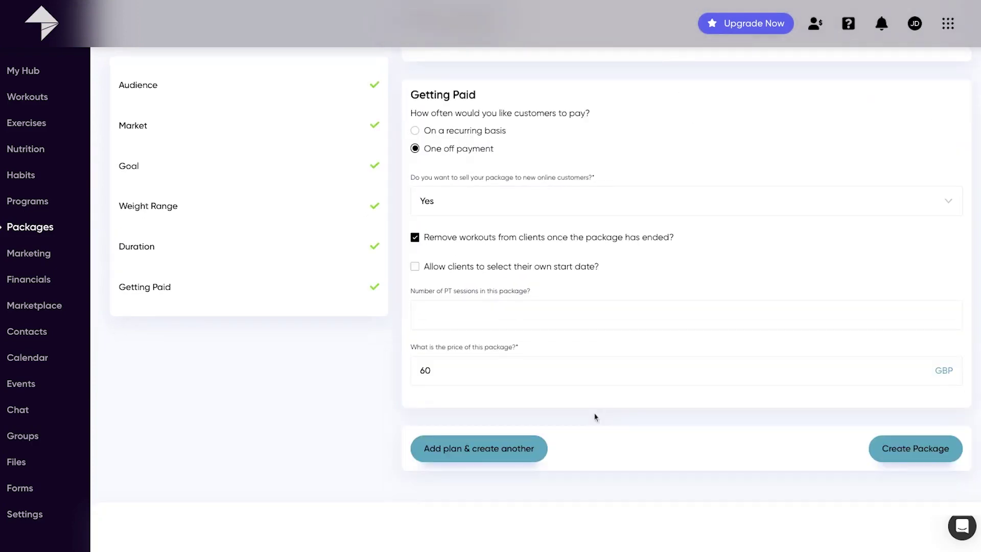
left_click(902, 449)
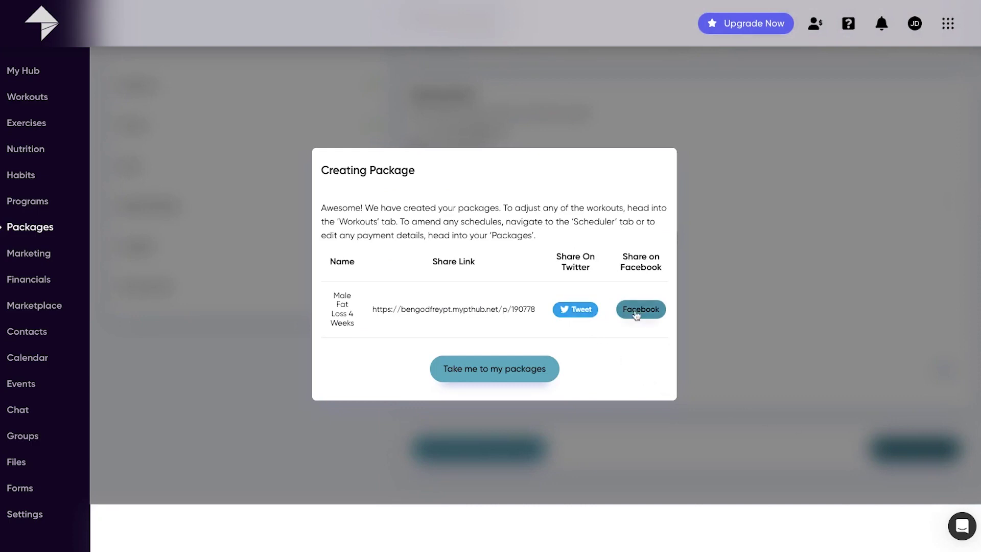
Step: Create a company account for packages, then view the Features permissions settings
left_click(518, 358)
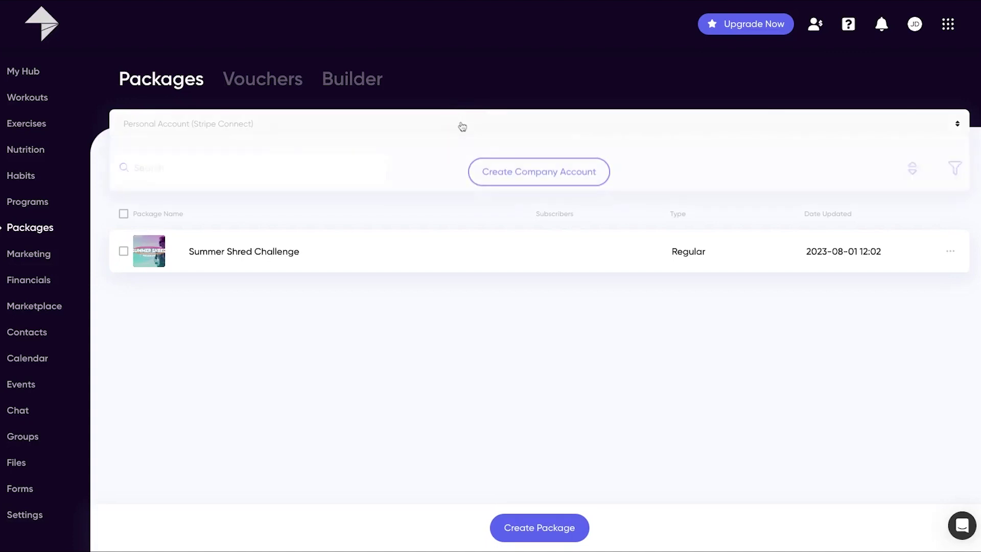
left_click(538, 177)
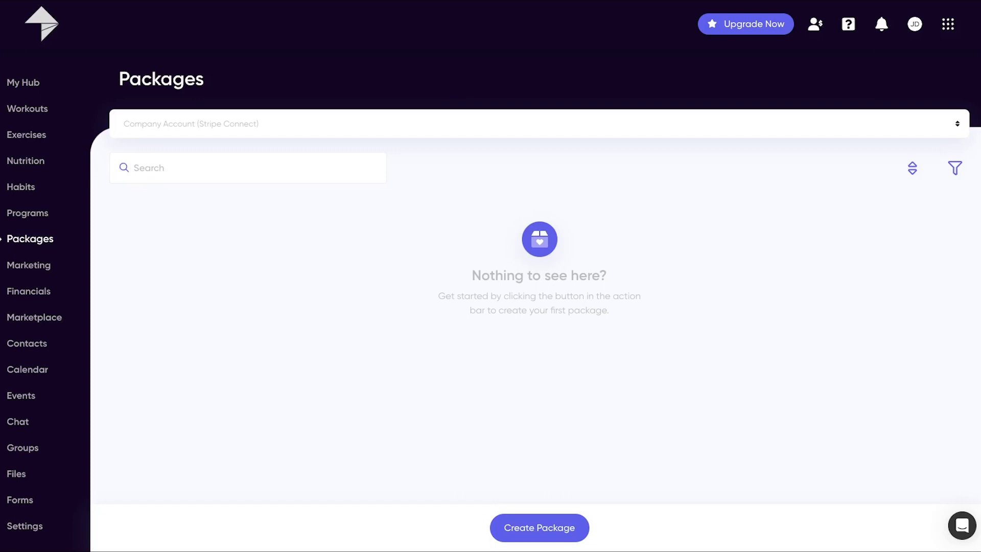
left_click(384, 80)
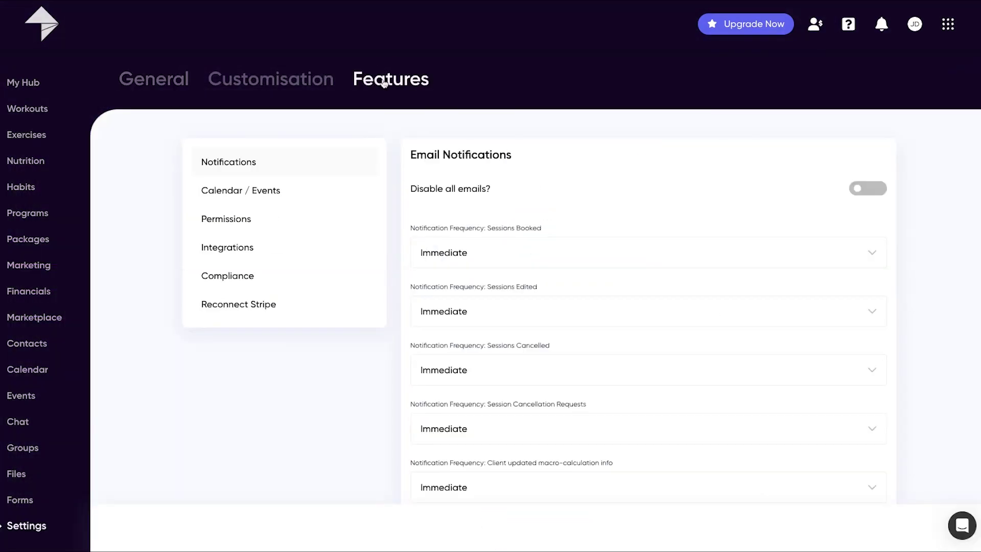
left_click(252, 215)
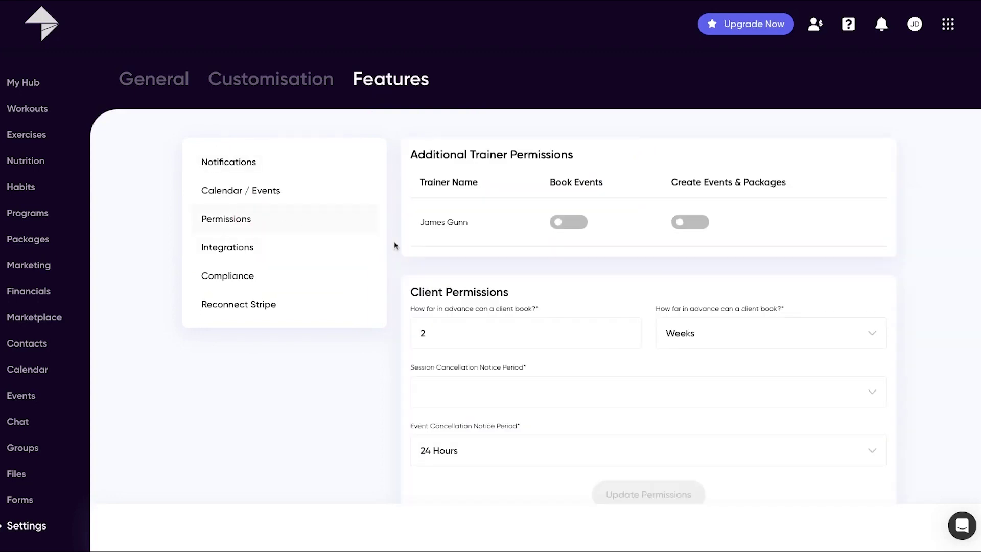
scroll(394, 246, "down", 1)
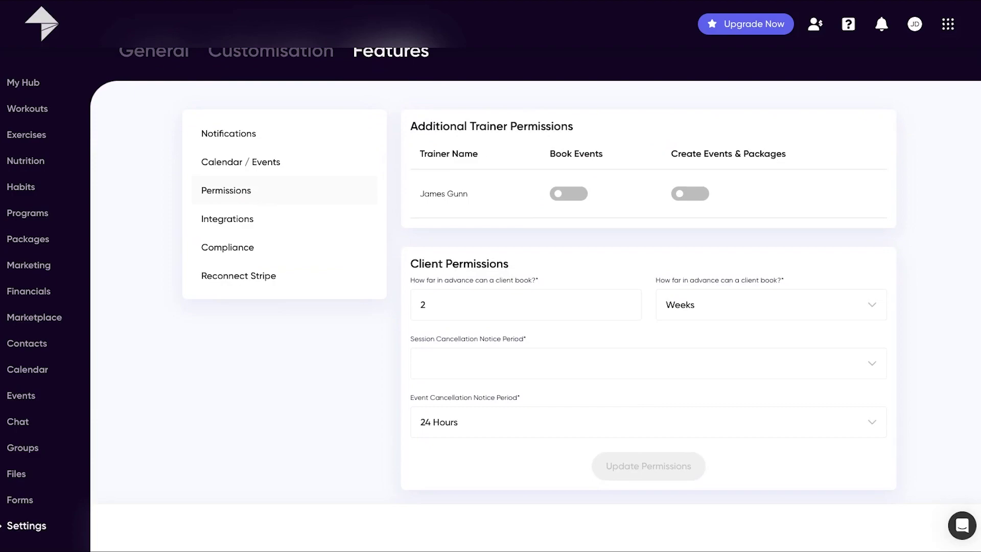